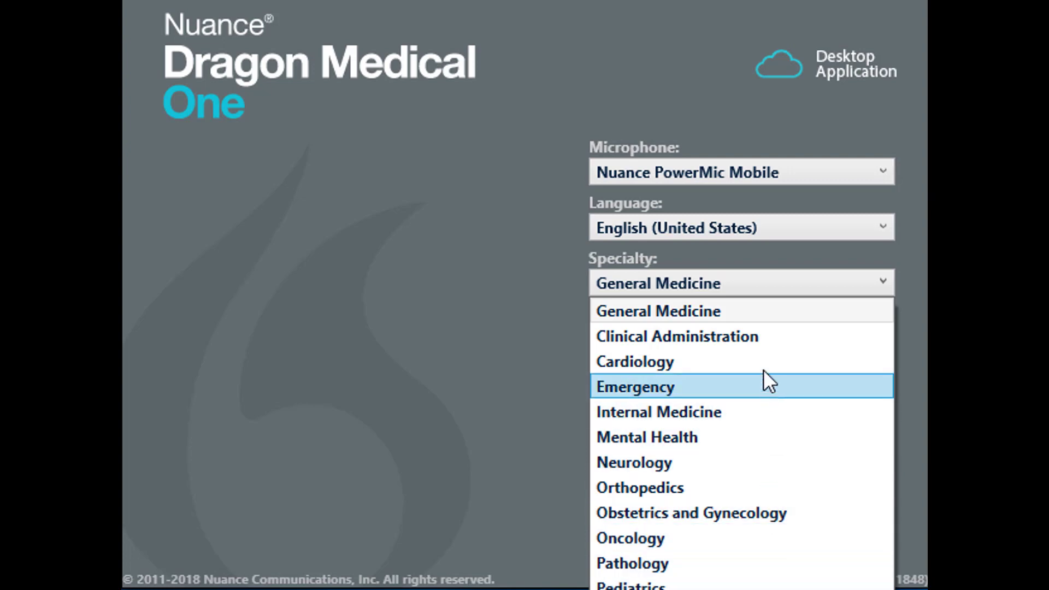
Step: Confirm General Medicine as the Dragon Medical One dictation specialty
{"action": "left_click", "coordinate": [764, 318]}
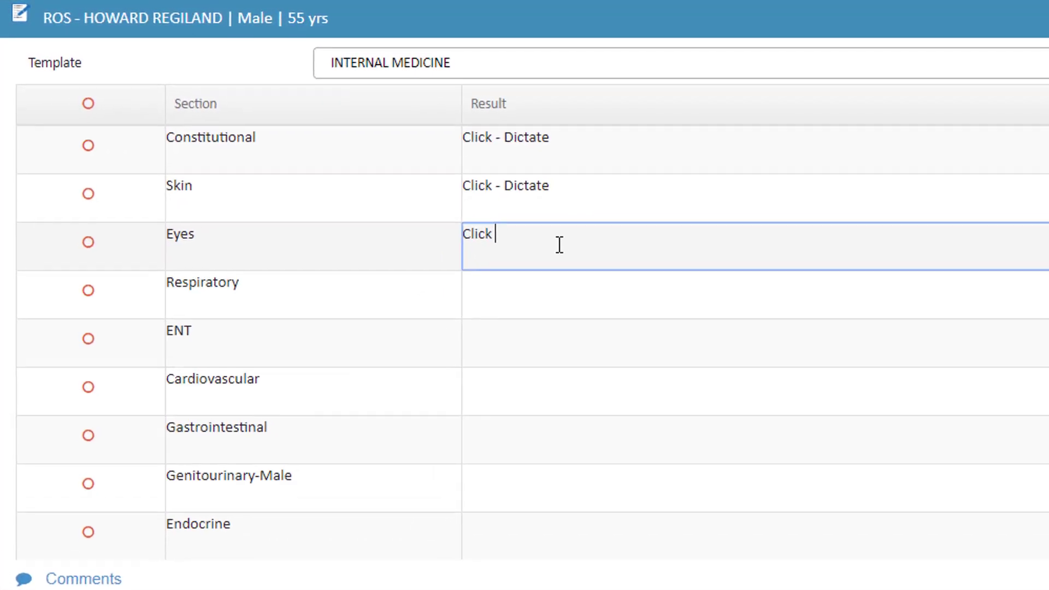
{"action": "type", "text": "- Dictate"}
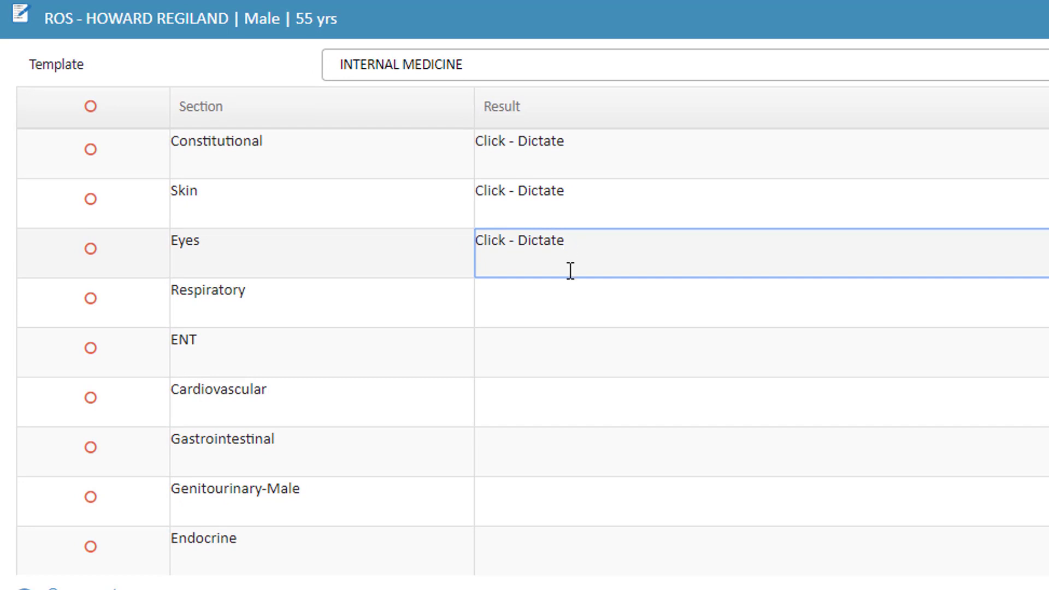
Step: With 'Click - Dictate' in the Eyes result, move to the Respiratory ROS result
{"action": "left_click", "coordinate": [567, 302]}
{"action": "type", "text": "Click"}
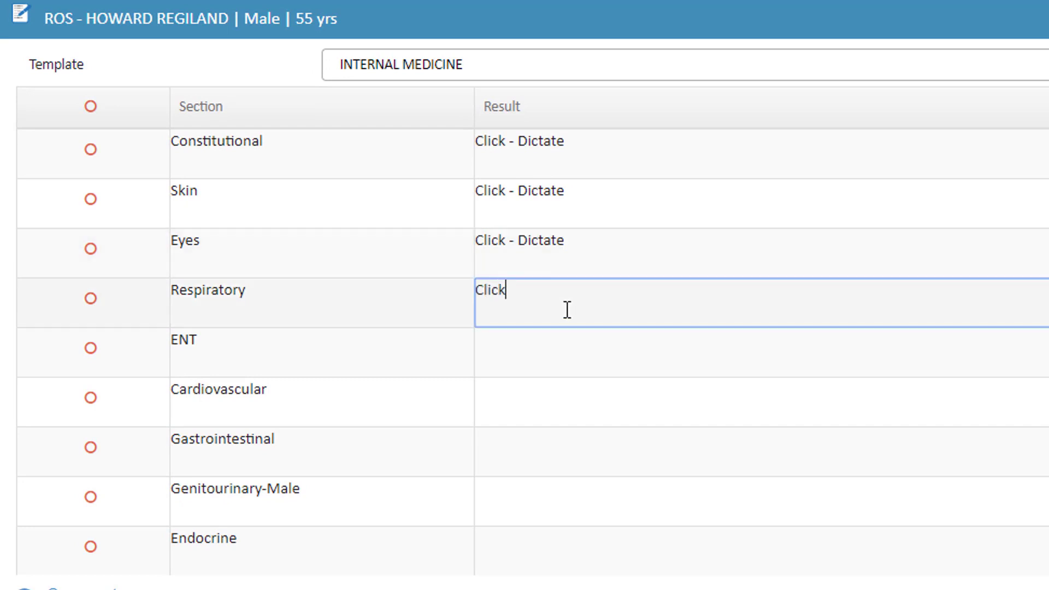
{"action": "type", "text": " - Di"}
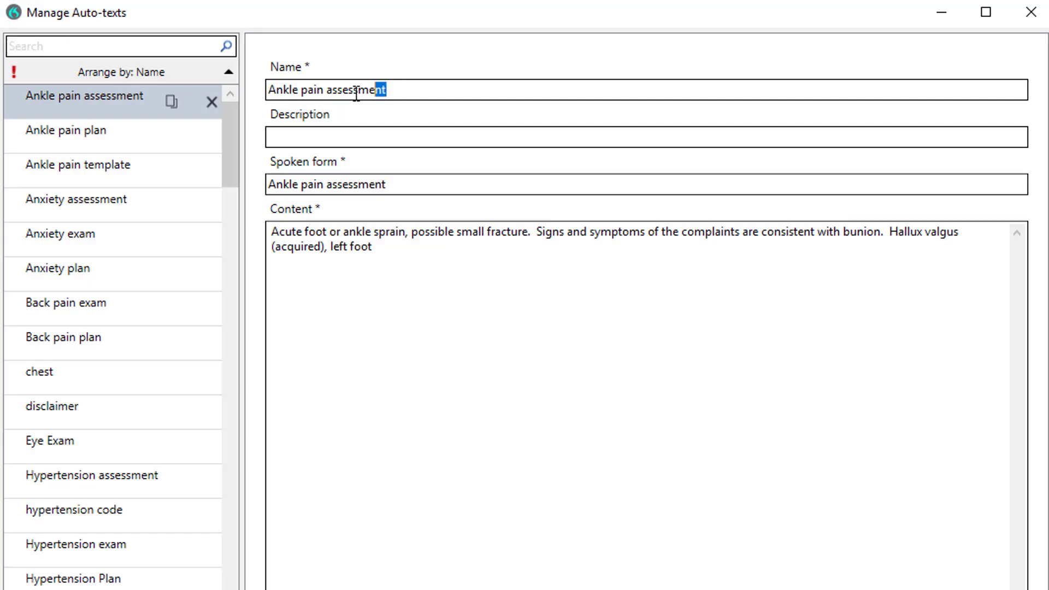
Step: View the Ankle pain plan, Ankle pain template, Anxiety exam and Anxiety plan auto-texts
{"action": "left_click_drag", "start_coordinate": [382, 89], "coordinate": [256, 90]}
{"action": "mouse_move", "coordinate": [384, 260]}
{"action": "left_mouse_down"}
{"action": "mouse_move", "coordinate": [307, 232]}
{"action": "mouse_move", "coordinate": [271, 231]}
{"action": "left_mouse_up"}
{"action": "left_click", "coordinate": [119, 138]}
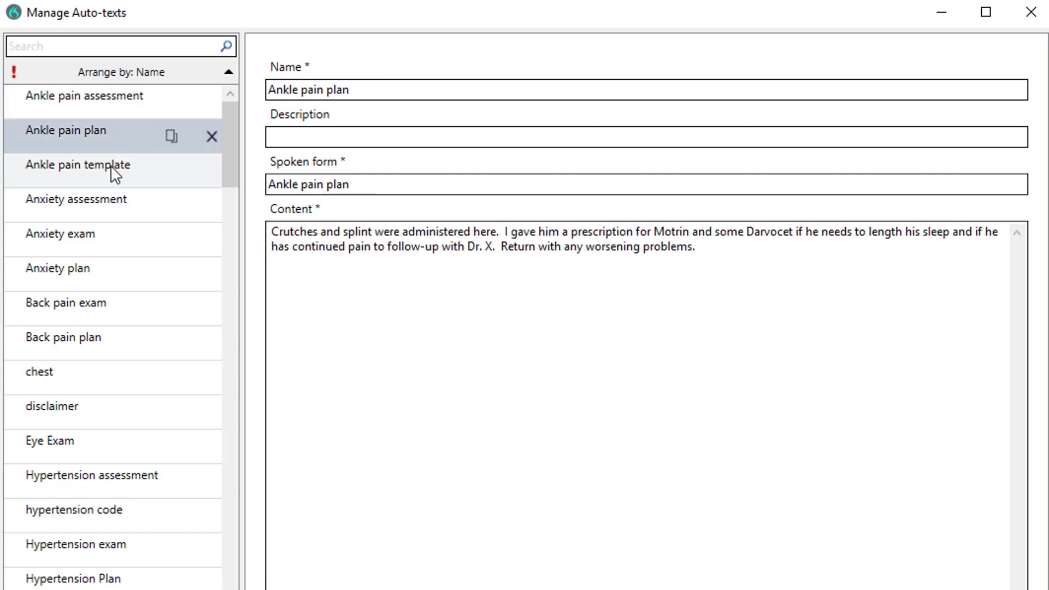
{"action": "left_click", "coordinate": [112, 168]}
{"action": "left_click", "coordinate": [123, 238]}
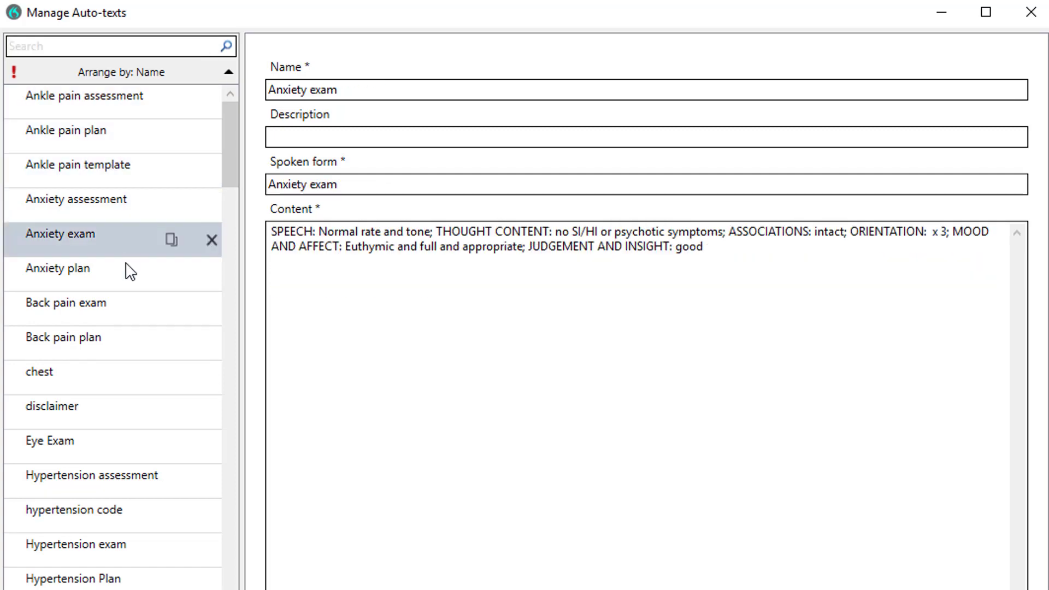
{"action": "left_click", "coordinate": [129, 272]}
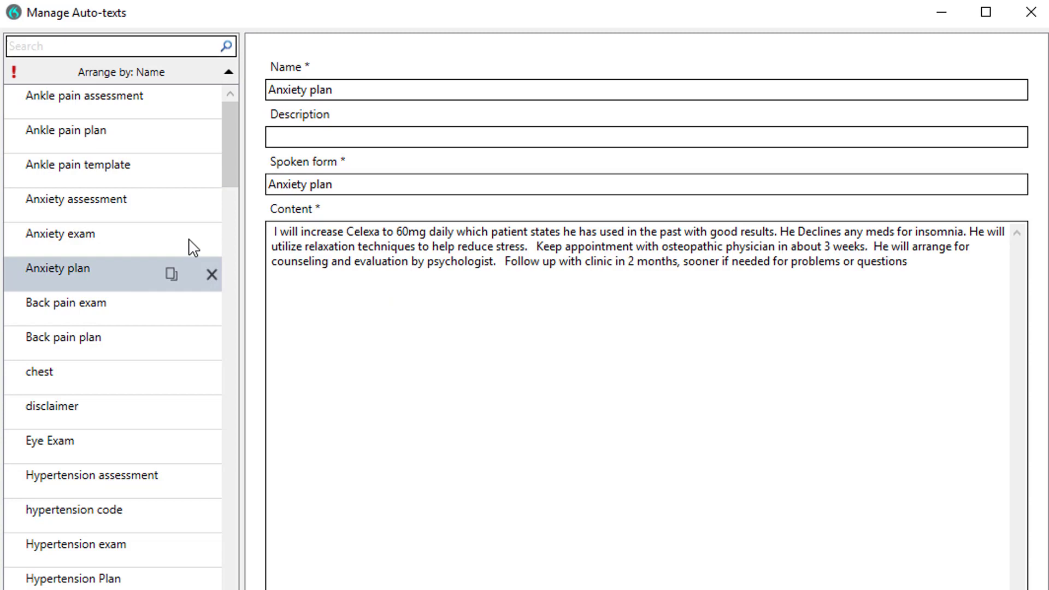
{"action": "left_click_drag", "start_coordinate": [233, 157], "coordinate": [244, 274]}
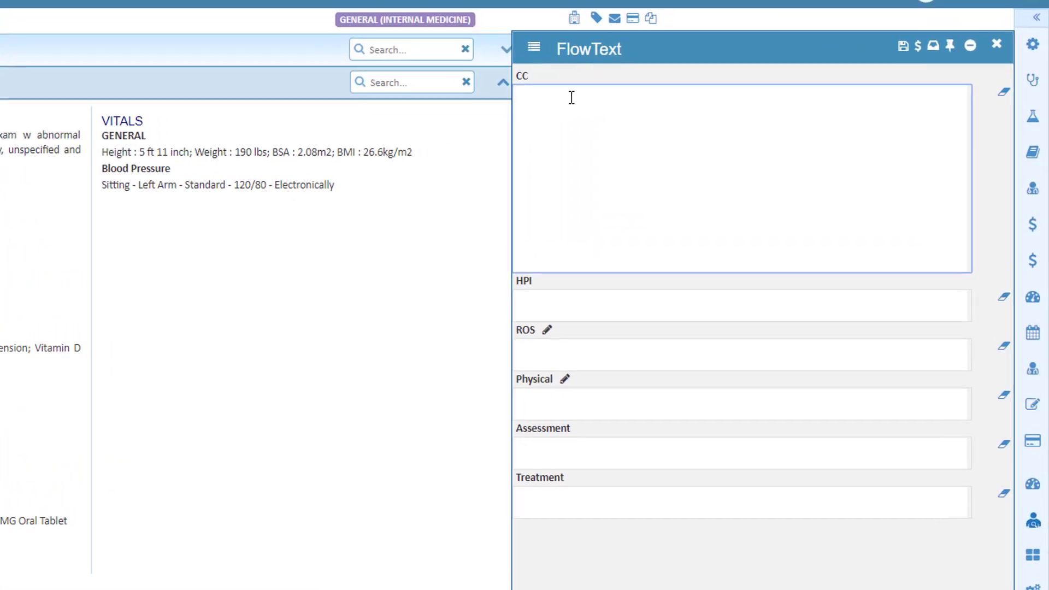
{"action": "type", "text": "Back pain, neck pain"}
Step: Enter CC 'Back pain, neck pain' and the post-accident pain and headache HPI, advancing to ROS
{"action": "key", "text": "Tab"}
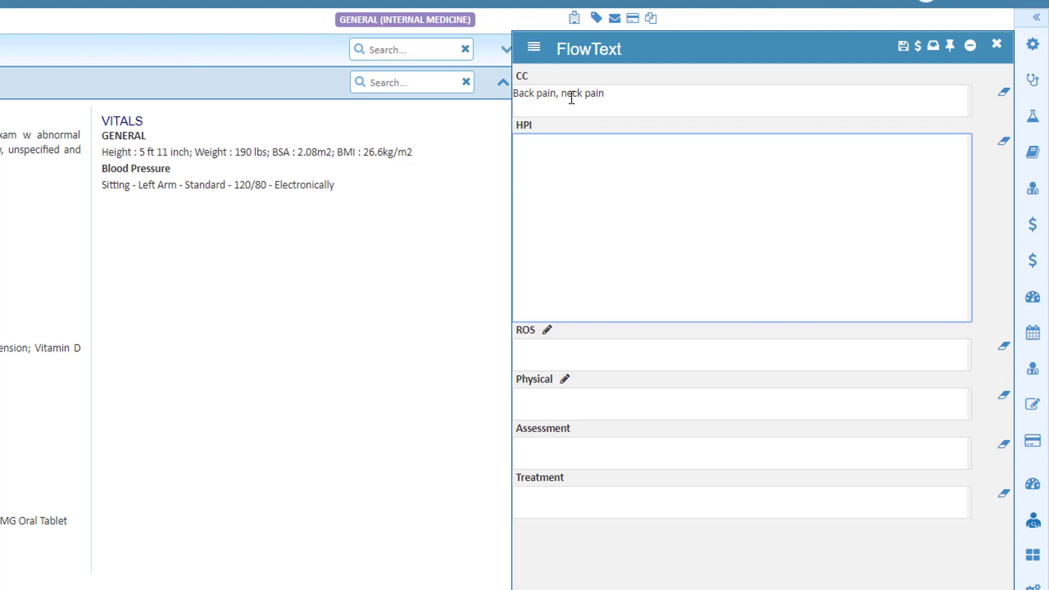
{"action": "type", "text": "This patient was apparently asymptomatic prior to a motor vehicle accident on 1/30/19. Following the accident the patient has been having pain in the low back and also in the neck with associated stiffness and headaches."}
{"action": "key", "text": "Tab"}
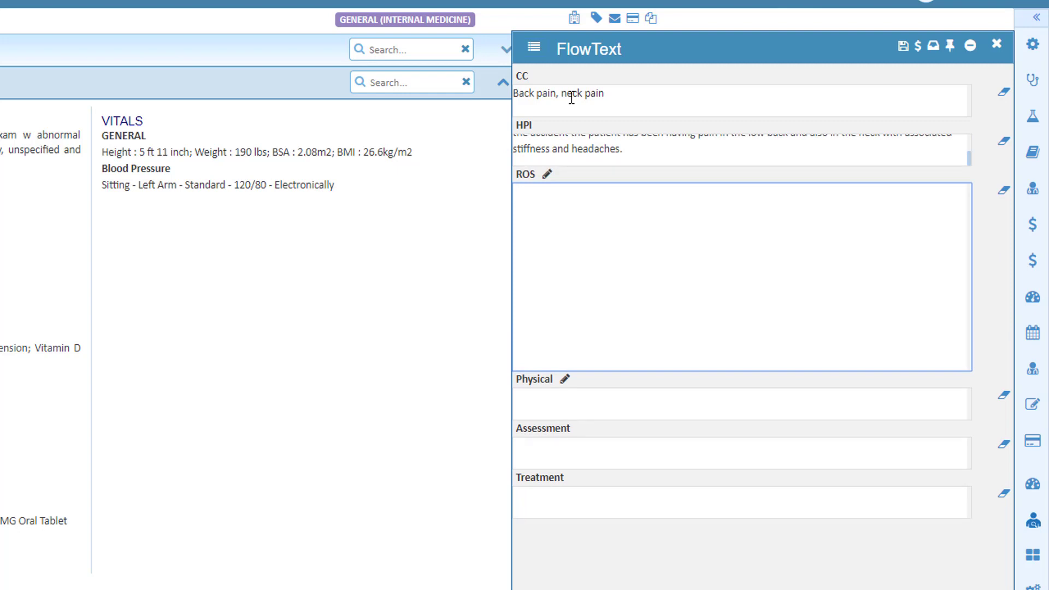
{"action": "type", "text": "Back pain, neck pain, abdominal pain left lower quadrant."}
Step: Dictate ROS, Physical, discogenic pain Assessment and two-week follow-up Treatment, tabbing between fields
{"action": "key", "text": "Tab"}
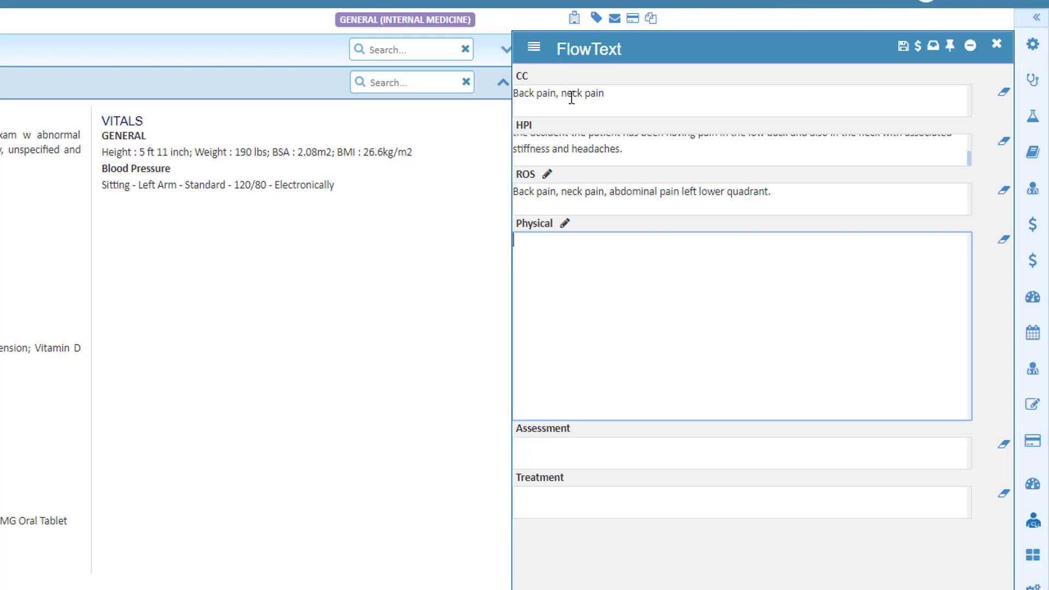
{"action": "type", "text": "General: Friendly, well-groomed, AAOX3, good eye contact and speech, appears relaxed and calm. Reliable historian.  Musculoskeletal: Normal gait. Tenderness with range of motion on flexion, extension, lateral bending, right rotation, and left rotation. Normal cervical, thoracic, and lumbar curves. Uptight spinal column with alignment of the shoulders, iliac crests, and skin creases below the buttocks. Full range of motion in all joints with no deformities, radiation, or swelling. Palpable muscle spasm in lumbosacral area. Positive monofilament test to right and left great toe and all metatarsals on feet."}
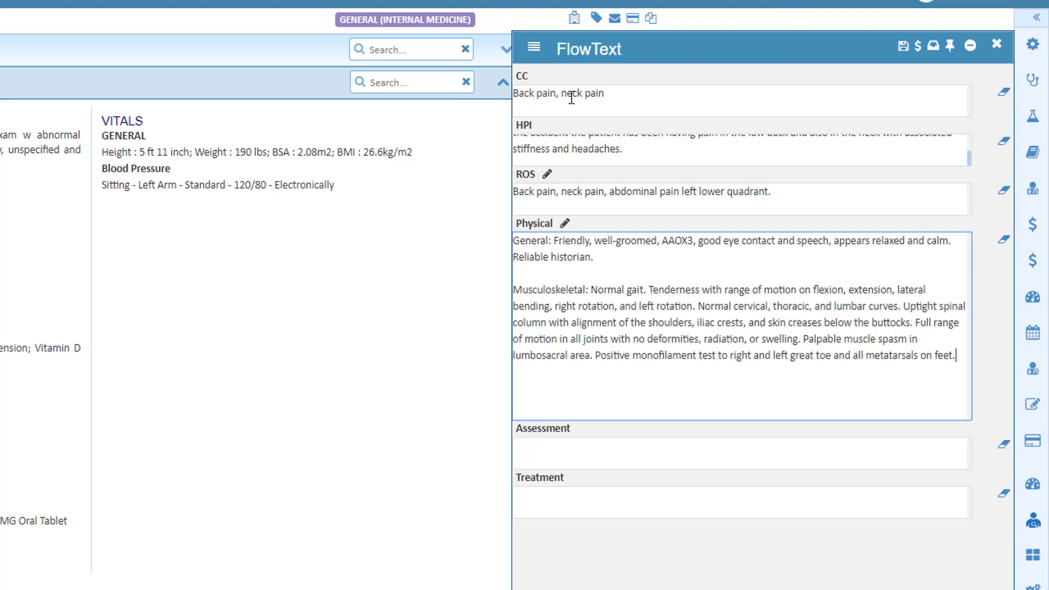
{"action": "key", "text": "Tab"}
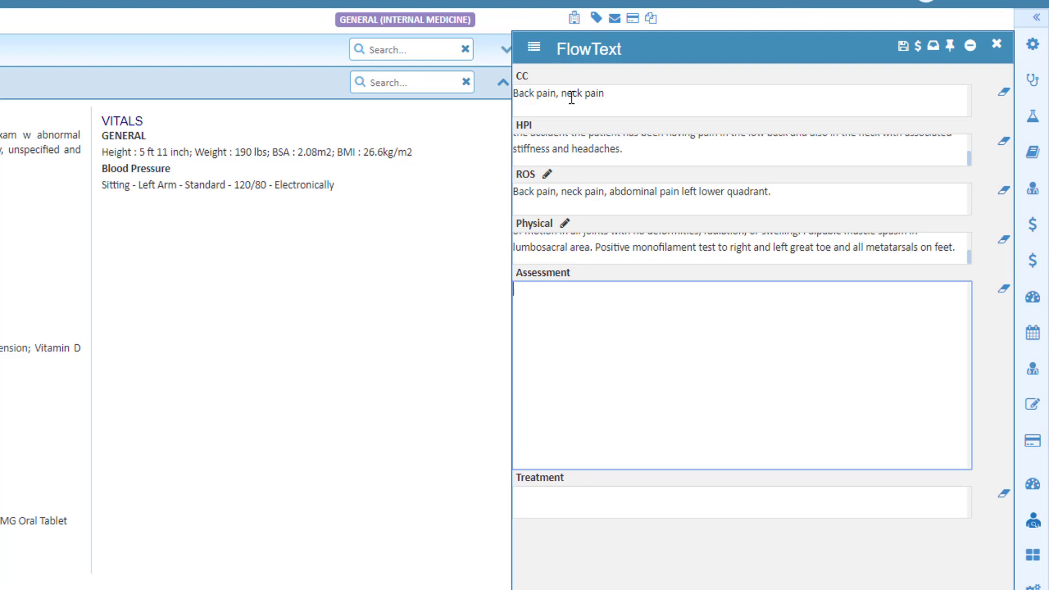
{"action": "type", "text": "Patient has clinical features of cervical and lumbar discogenic pain."}
{"action": "key", "text": "Tab"}
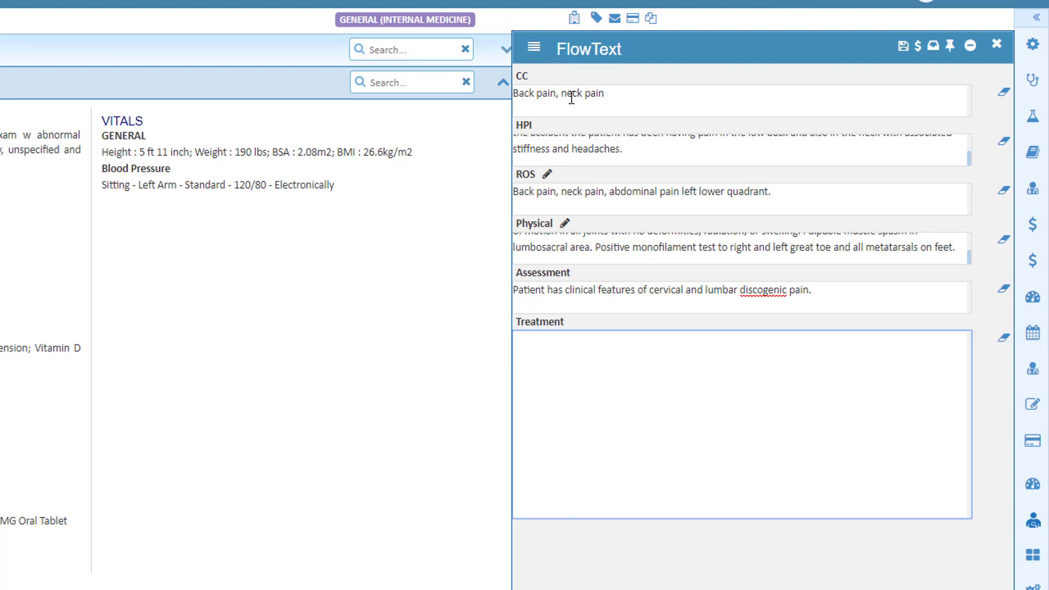
{"action": "type", "text": "Follow-up with me in 2 weeks. Take medications as directed. Call practice with any changes."}
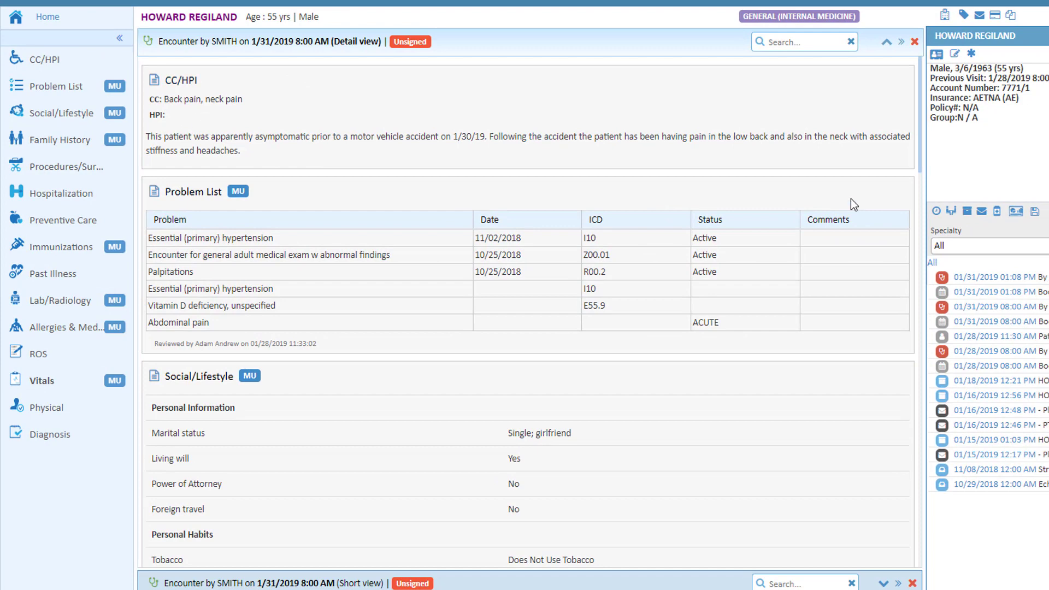
{"action": "left_click_drag", "start_coordinate": [919, 137], "coordinate": [918, 508]}
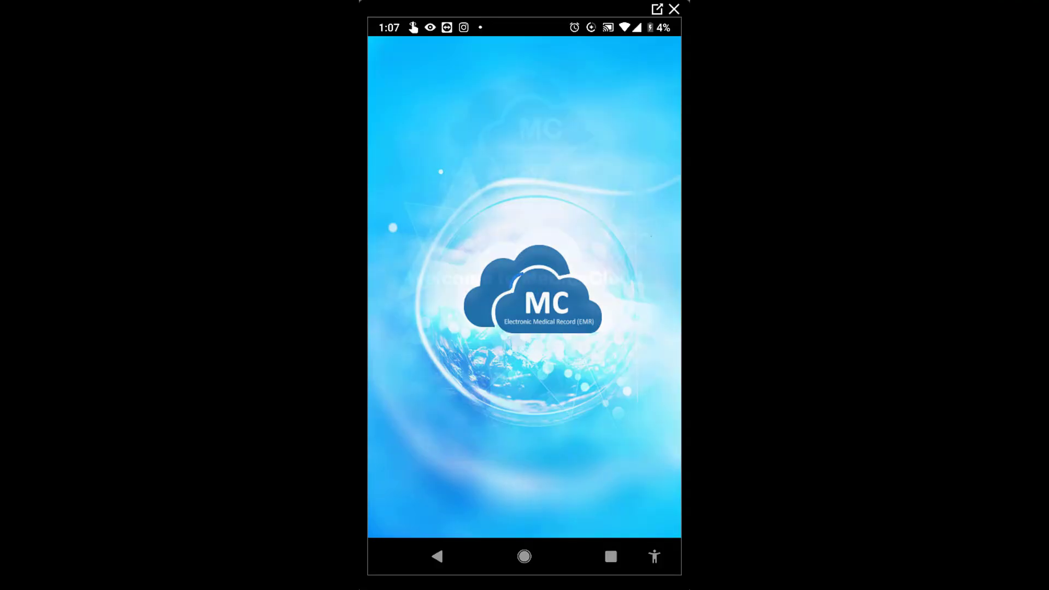
Step: Autofill the ADSC Demo Practice login from saved credentials, keeping Remember me checked
{"action": "left_click", "coordinate": [525, 246]}
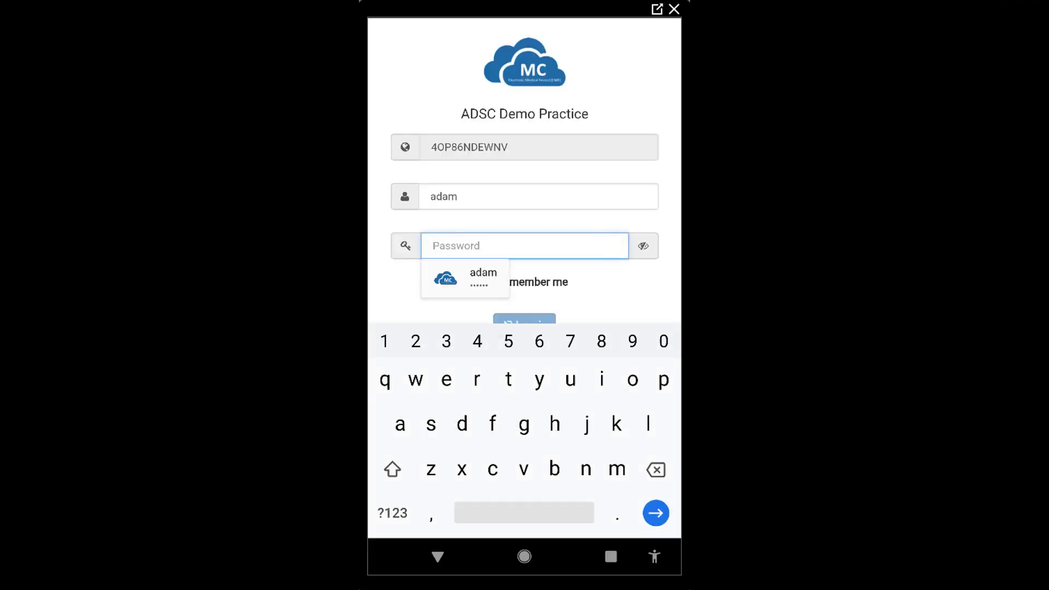
{"action": "left_click", "coordinate": [464, 278]}
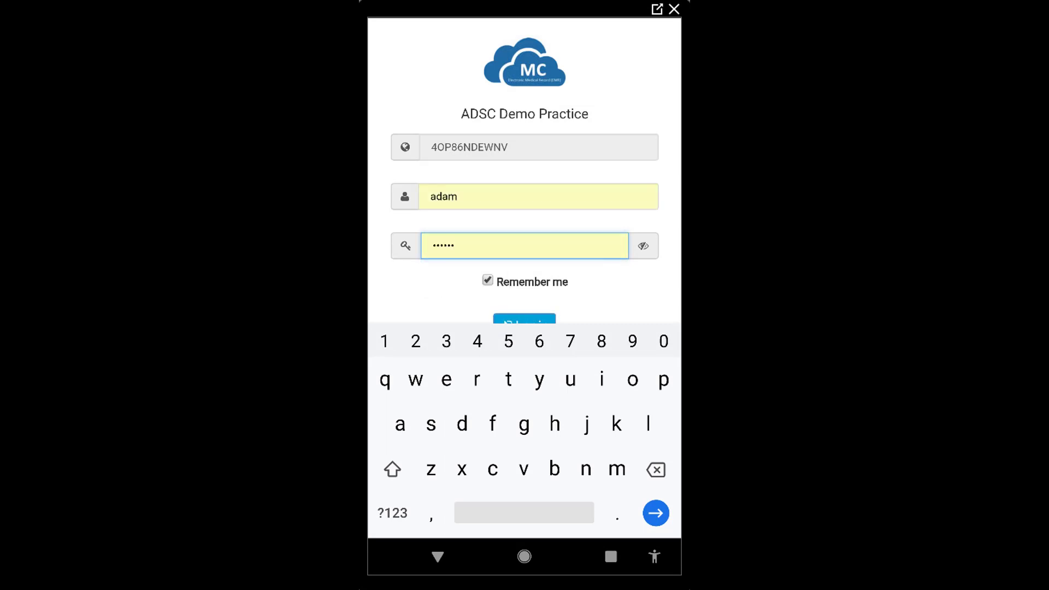
{"action": "left_click", "coordinate": [437, 557]}
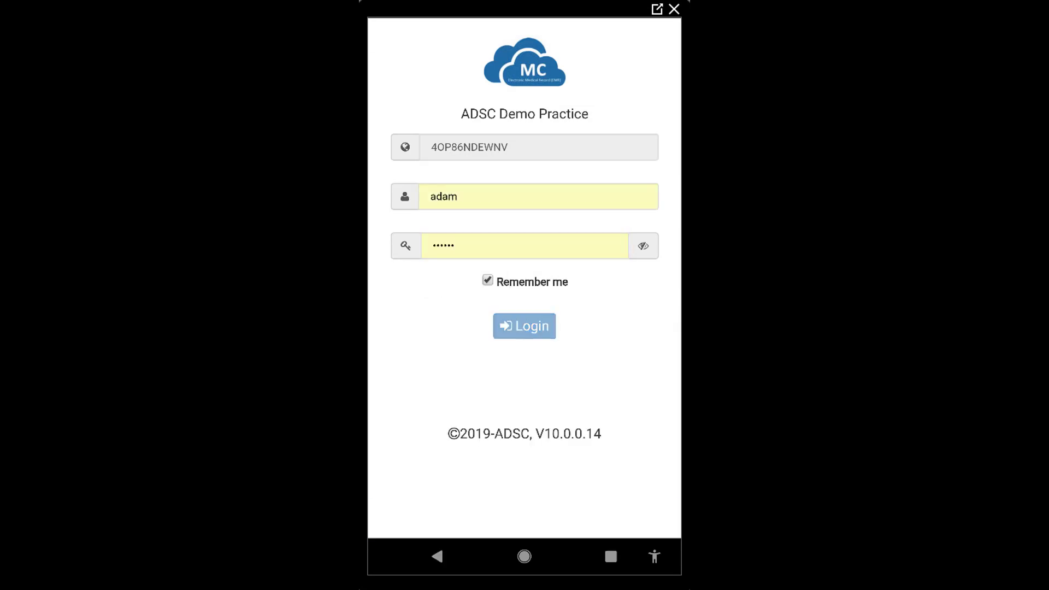